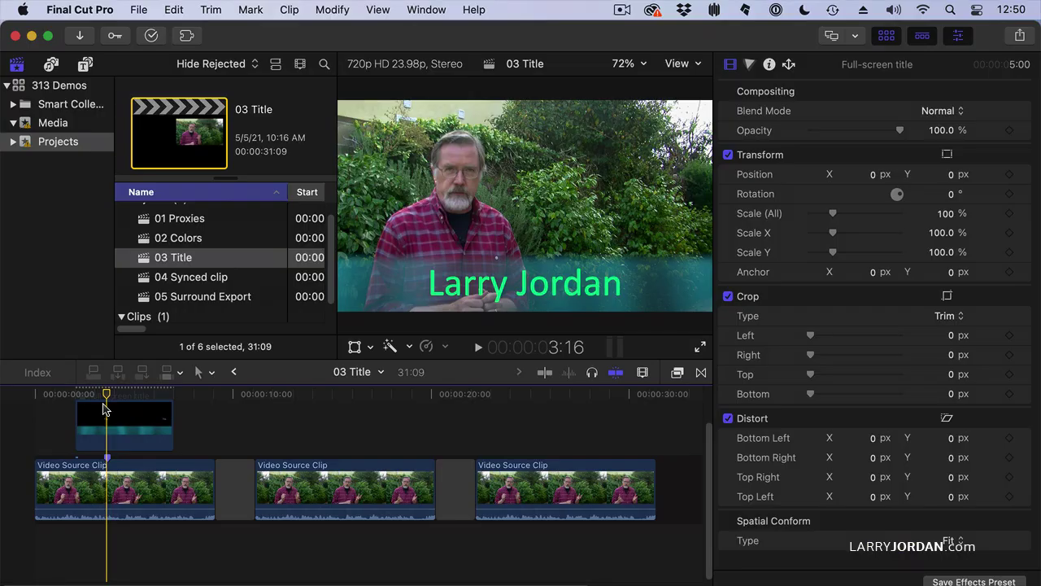
Step: Select the first title clip, then move the playhead to about 16:11 over the middle video clip
{"action": "left_click", "coordinate": [103, 410]}
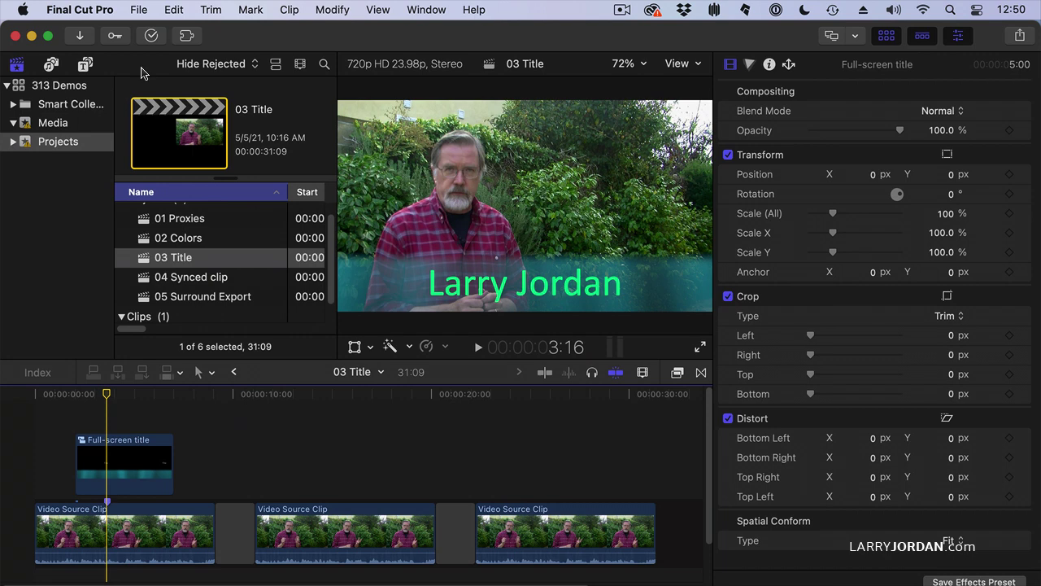
{"action": "left_click", "coordinate": [361, 396]}
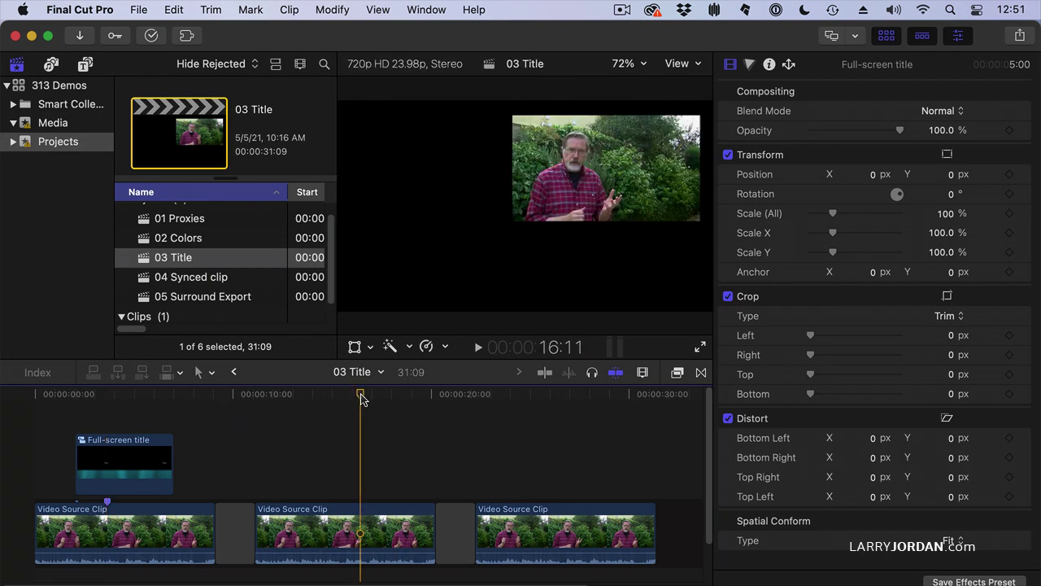
{"action": "left_click", "coordinate": [361, 397]}
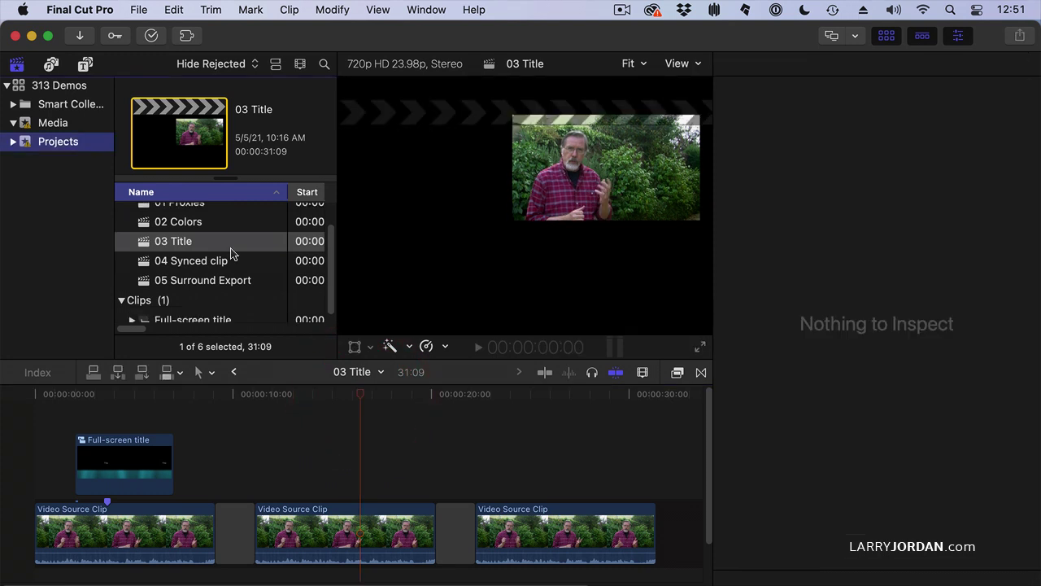
Step: Add a Full-screen title as a connected clip above the middle video clip
{"action": "scroll", "coordinate": [232, 253], "scroll_direction": "down", "scroll_amount": 1}
{"action": "left_click_drag", "start_coordinate": [144, 312], "coordinate": [298, 475]}
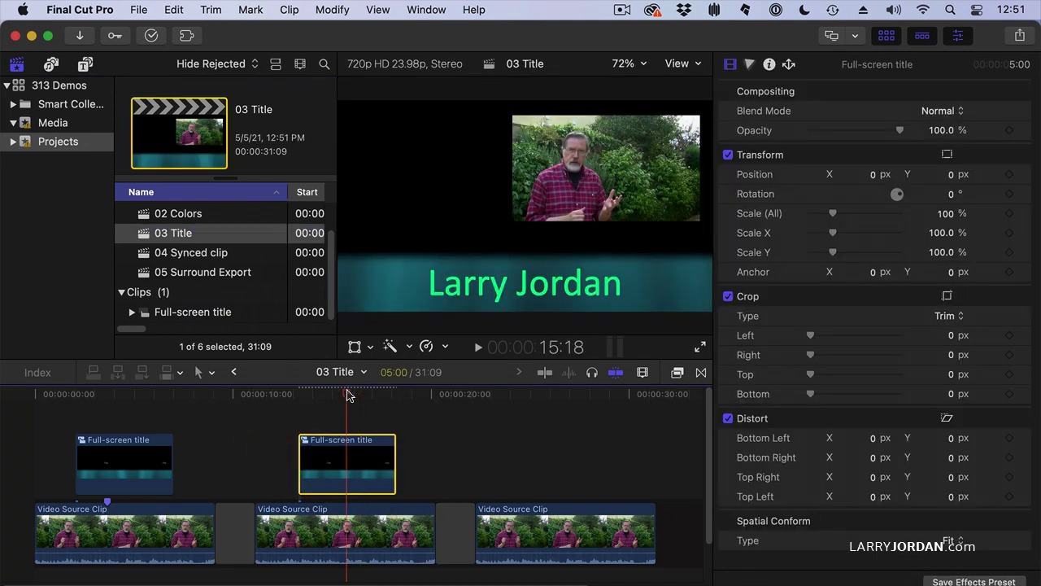
{"action": "left_click", "coordinate": [347, 395]}
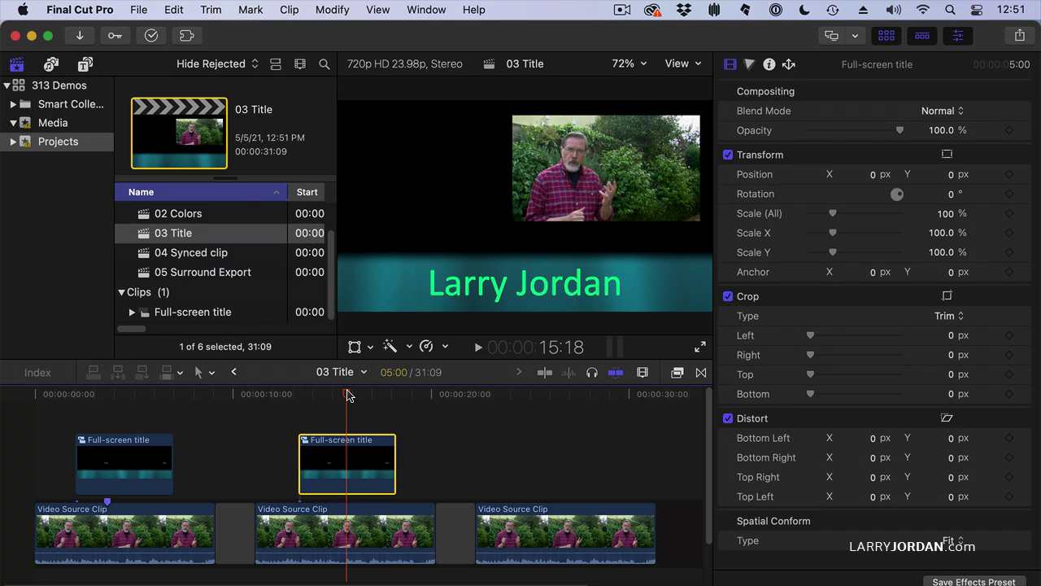
{"action": "left_click", "coordinate": [354, 452]}
Step: Scale the new title to about 48% and move it upper right over the small video
{"action": "left_click", "coordinate": [355, 347]}
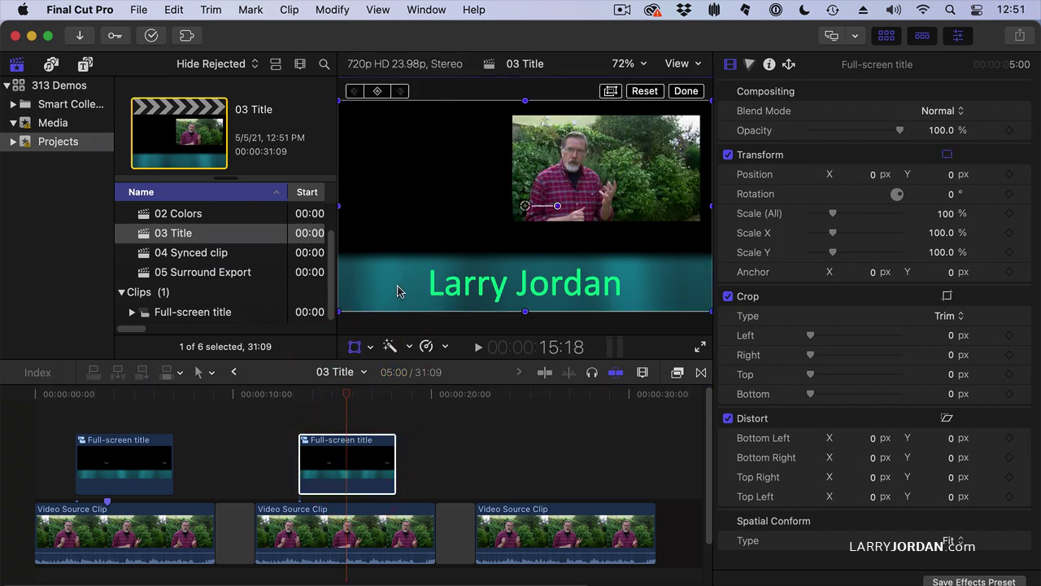
{"action": "left_click_drag", "start_coordinate": [398, 291], "coordinate": [493, 244]}
{"action": "left_click_drag", "start_coordinate": [432, 271], "coordinate": [526, 221]}
{"action": "left_click_drag", "start_coordinate": [607, 208], "coordinate": [590, 217]}
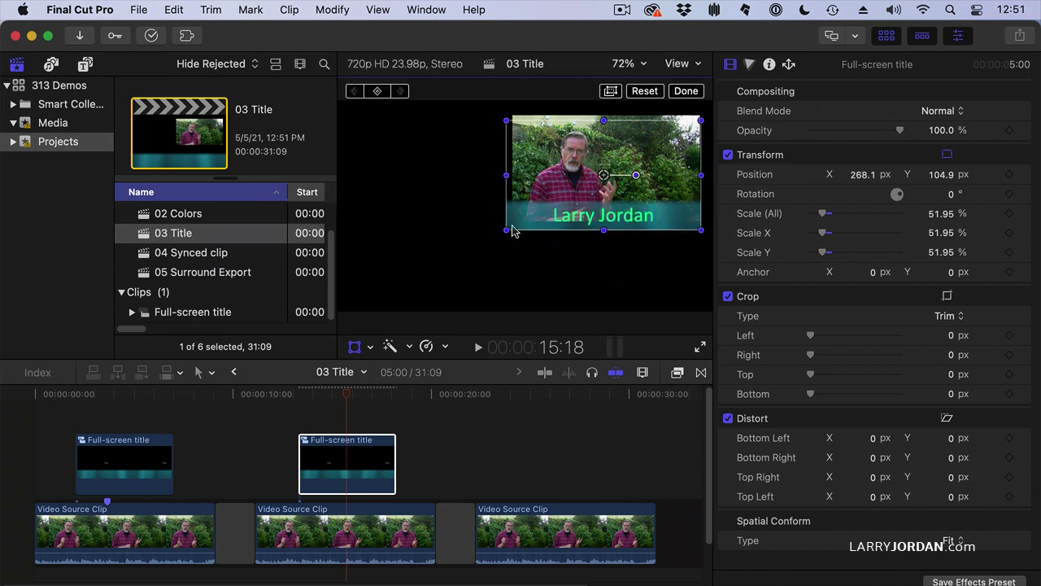
{"action": "left_click_drag", "start_coordinate": [507, 230], "coordinate": [513, 225]}
{"action": "left_click_drag", "start_coordinate": [603, 175], "coordinate": [606, 173]}
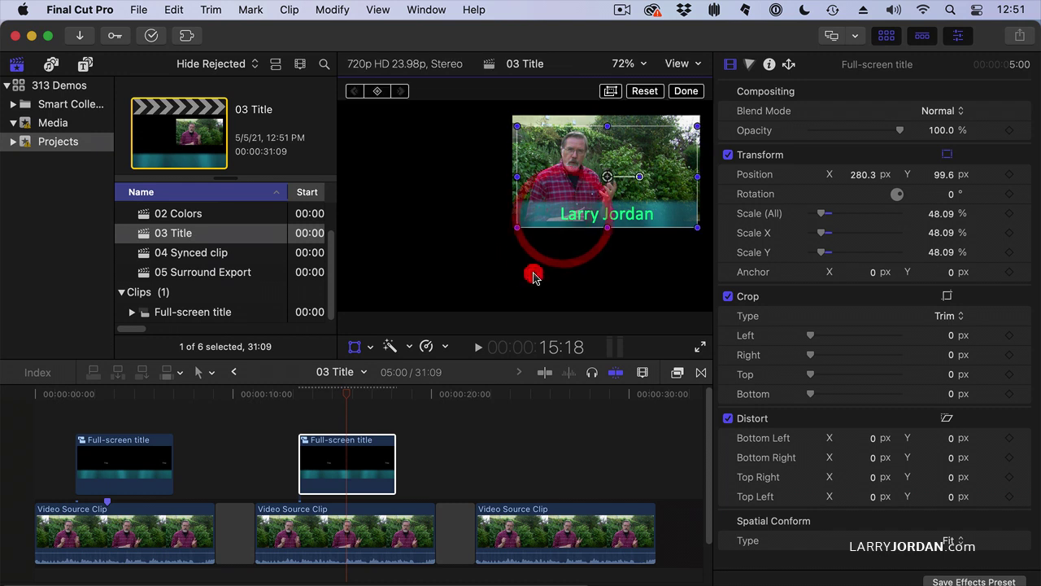
Step: Finish the transform, then place another Full-screen title above the third video clip
{"action": "left_click", "coordinate": [686, 91]}
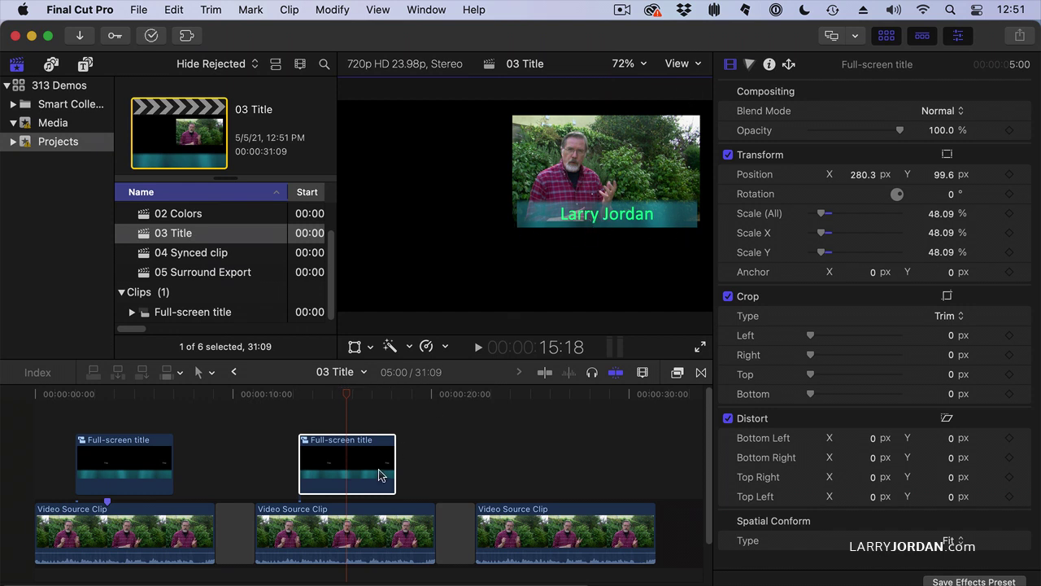
{"action": "left_click_drag", "start_coordinate": [155, 317], "coordinate": [496, 452]}
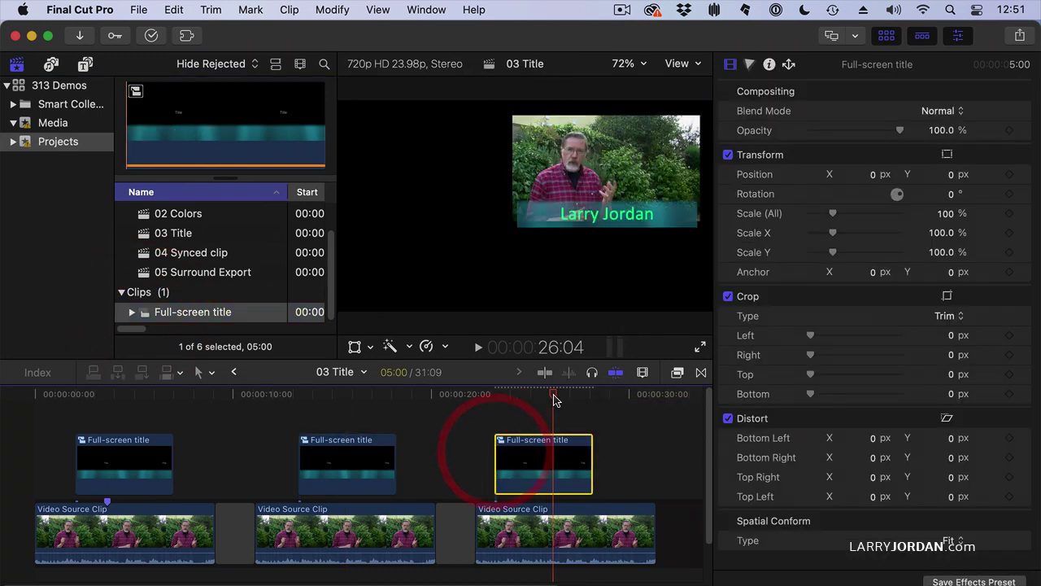
{"action": "left_click", "coordinate": [554, 397]}
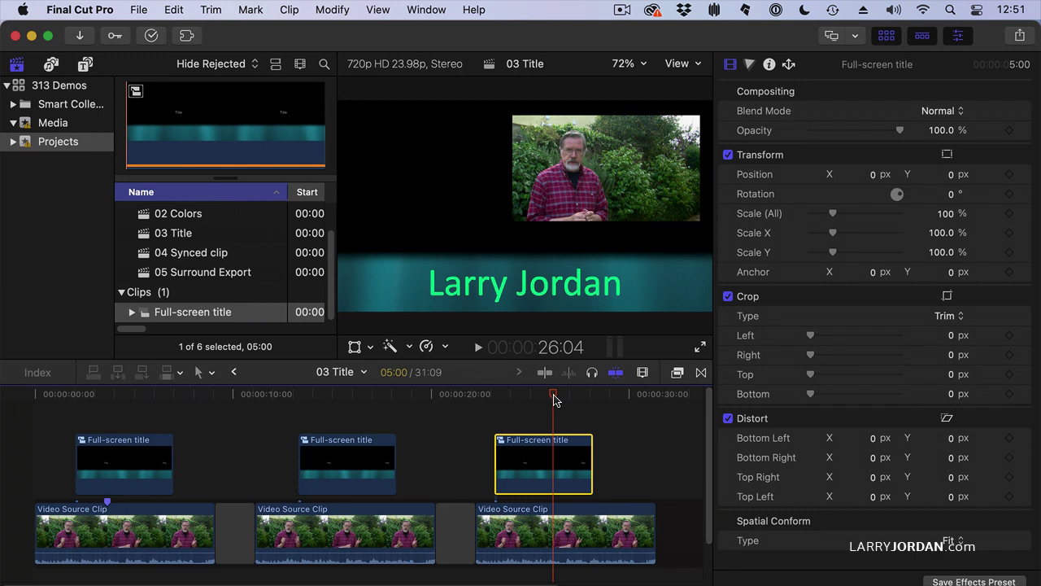
Step: Delete the third title clip and select the middle title
{"action": "left_click", "coordinate": [530, 452]}
{"action": "key", "text": "Delete"}
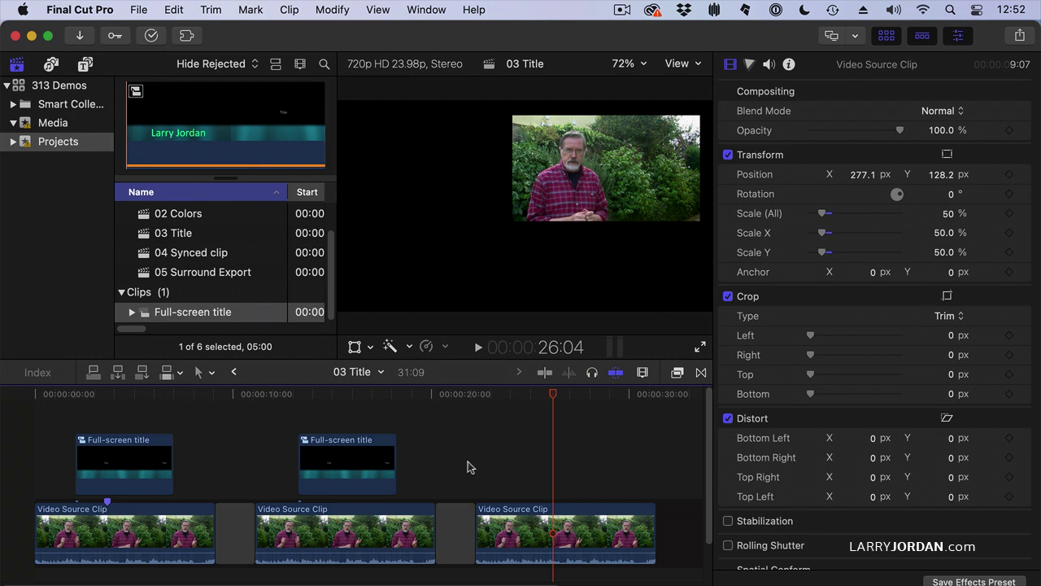
{"action": "left_click", "coordinate": [373, 396]}
{"action": "left_click", "coordinate": [351, 455]}
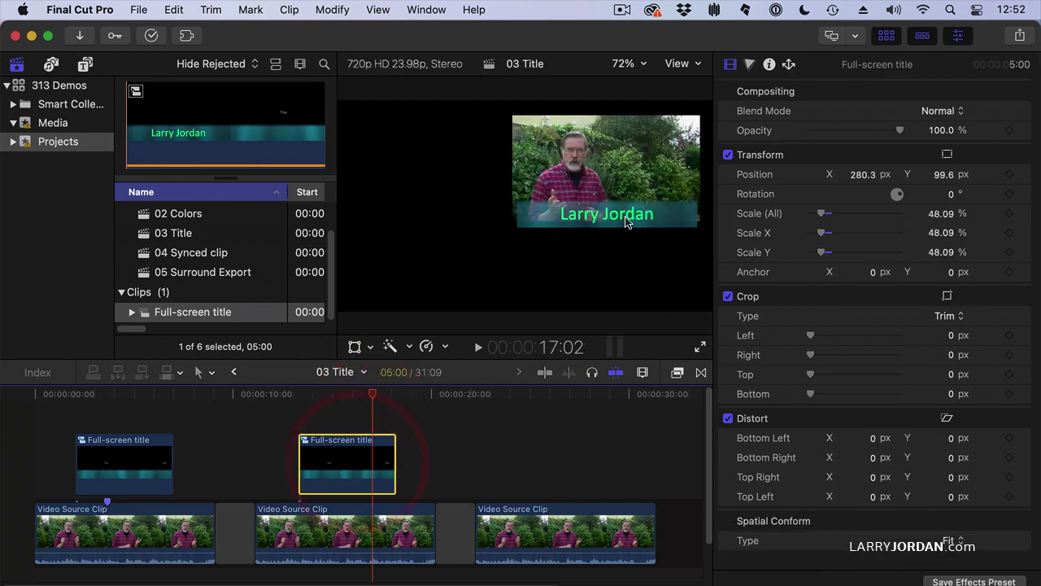
{"action": "left_click", "coordinate": [626, 222]}
{"action": "left_click", "coordinate": [342, 457]}
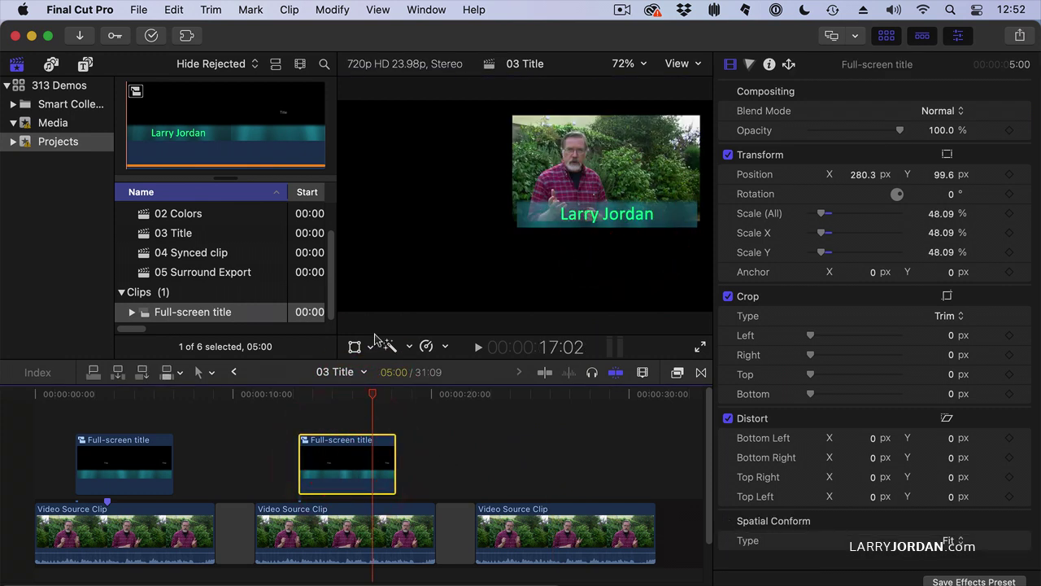
Step: Enlarge the middle title to 50.31% so it covers the inset video
{"action": "left_click", "coordinate": [355, 347]}
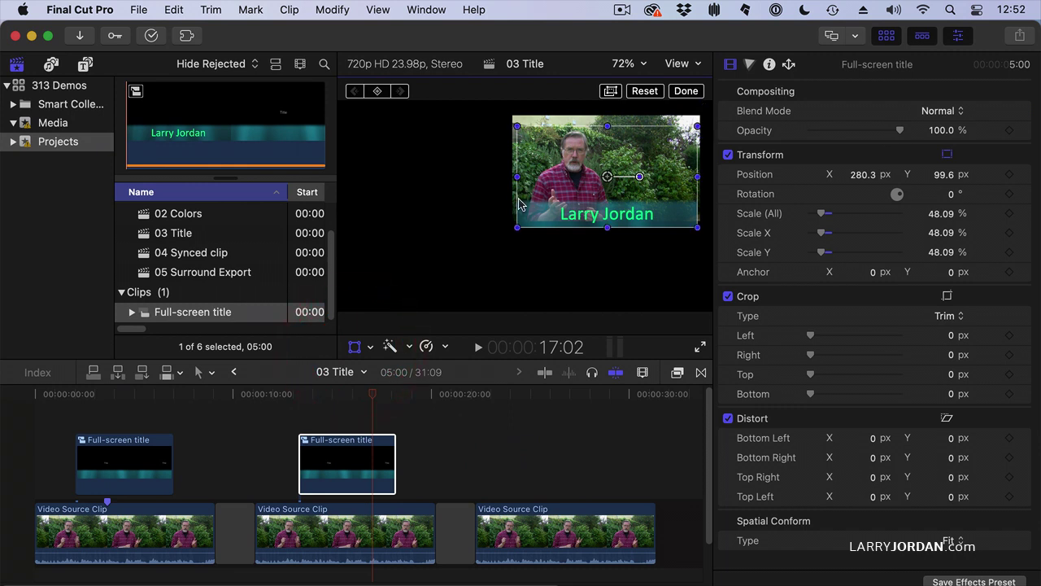
{"action": "left_click_drag", "start_coordinate": [517, 228], "coordinate": [512, 230]}
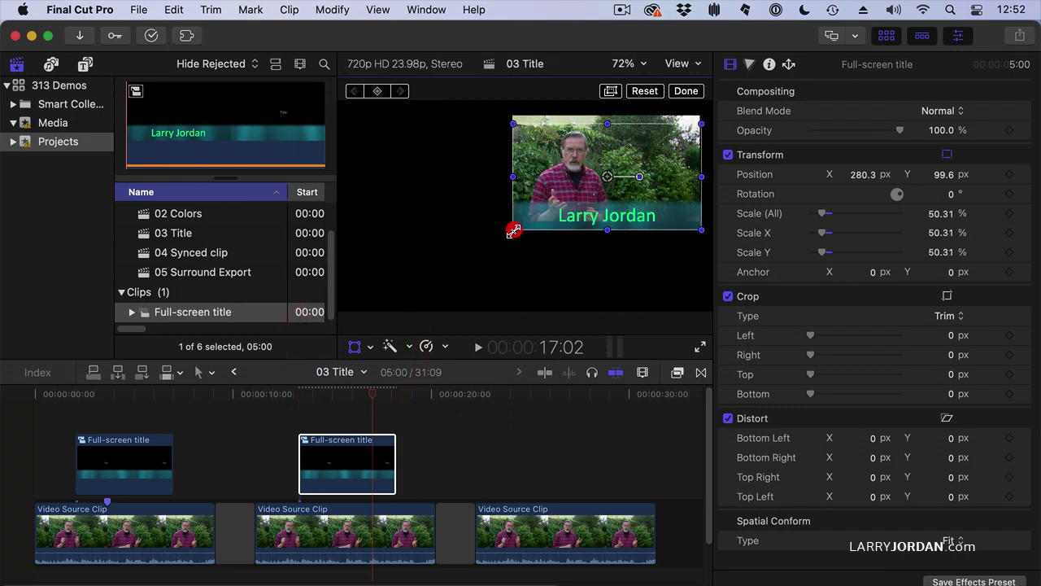
{"action": "left_click", "coordinate": [686, 90]}
{"action": "left_click", "coordinate": [325, 440]}
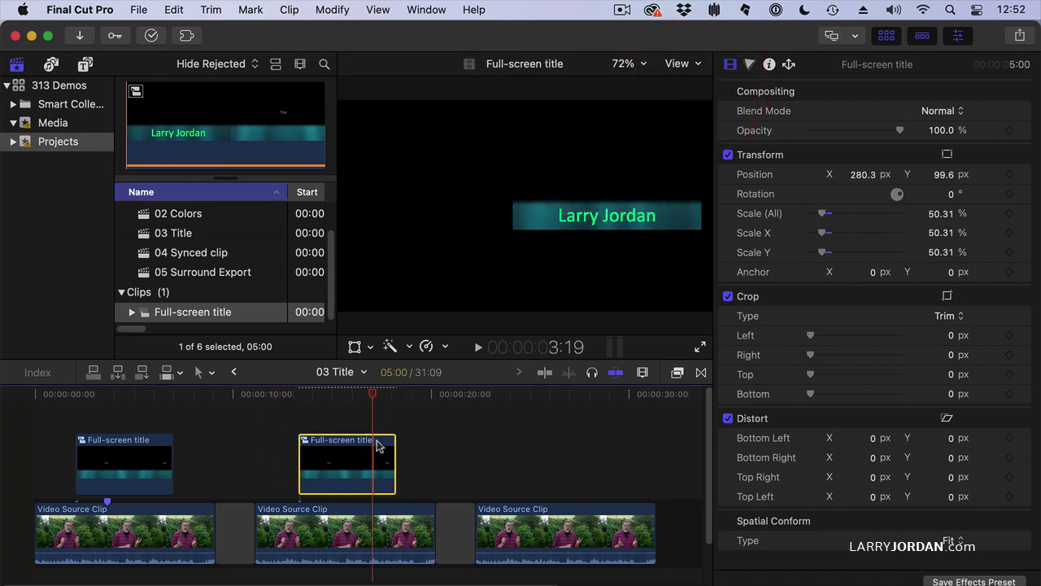
Step: Paste a copy of the 50.31% title above the third video clip
{"action": "left_click", "coordinate": [521, 396]}
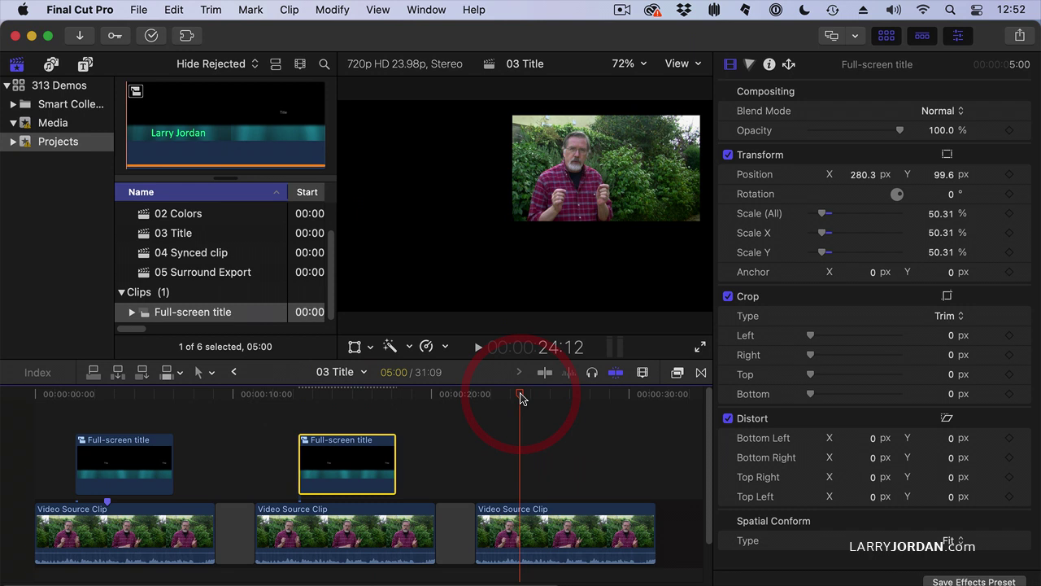
{"action": "key", "text": "super+v"}
{"action": "left_click", "coordinate": [560, 396]}
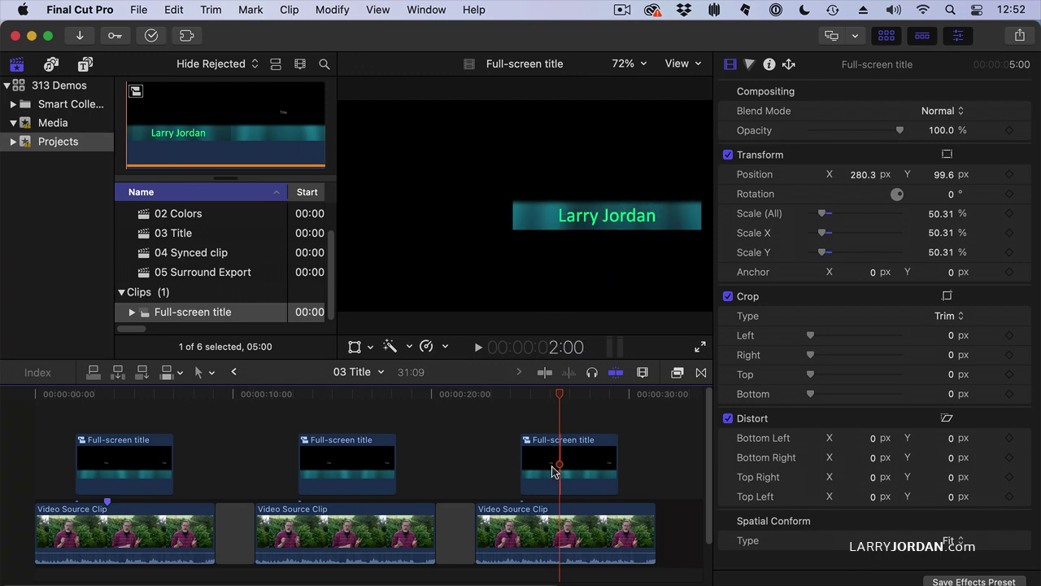
Step: Preview the first, middle and last titles along the timeline
{"action": "key", "text": "s"}
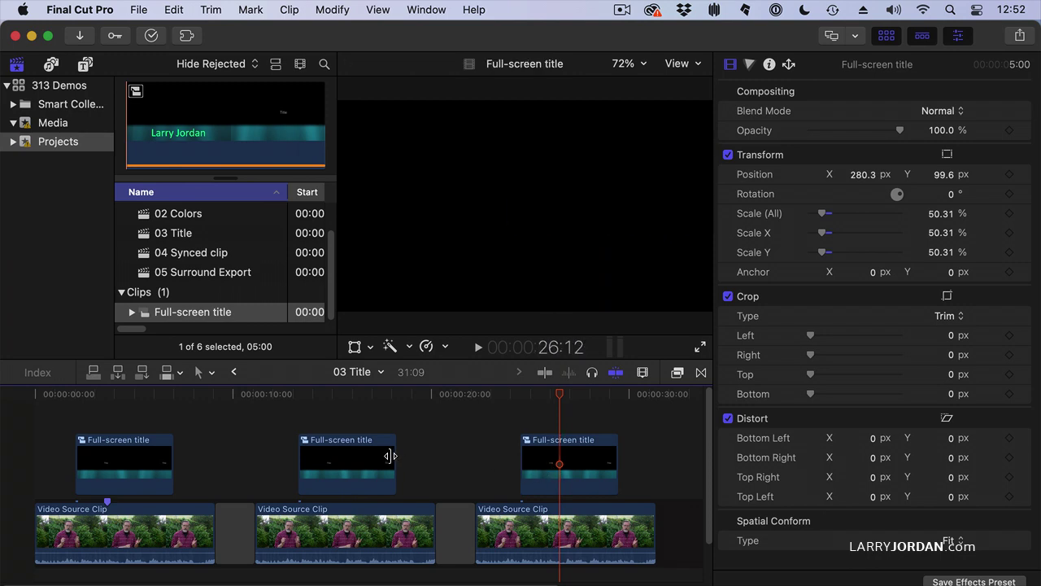
{"action": "left_click", "coordinate": [145, 394]}
{"action": "left_click", "coordinate": [144, 394]}
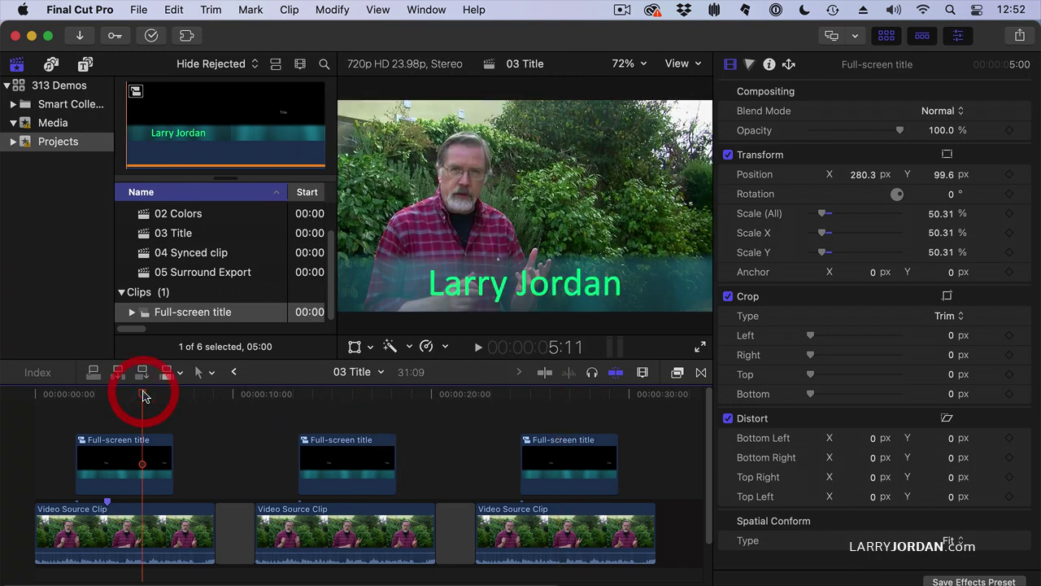
{"action": "left_click", "coordinate": [356, 392]}
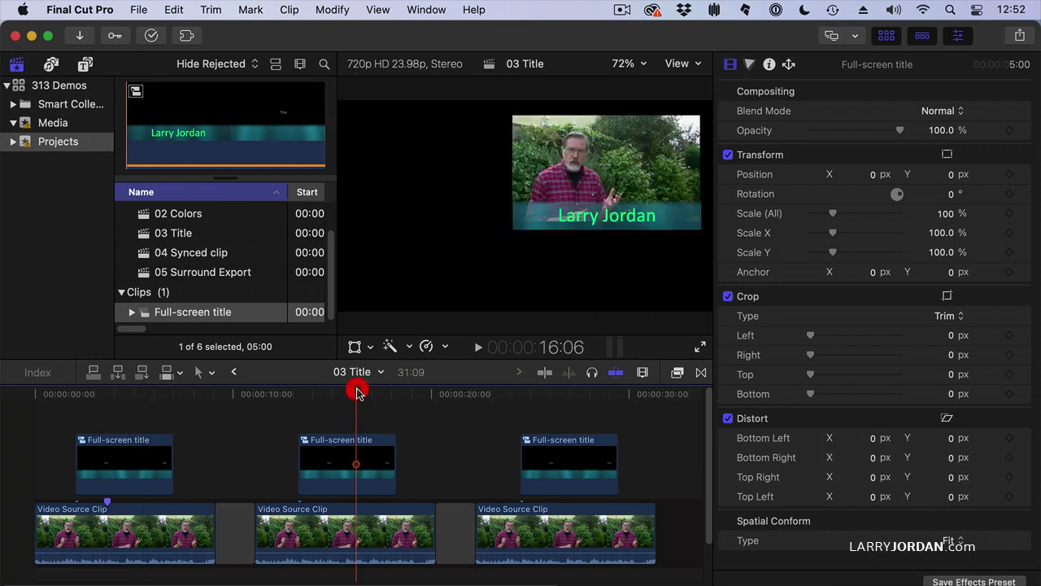
{"action": "left_click", "coordinate": [582, 395]}
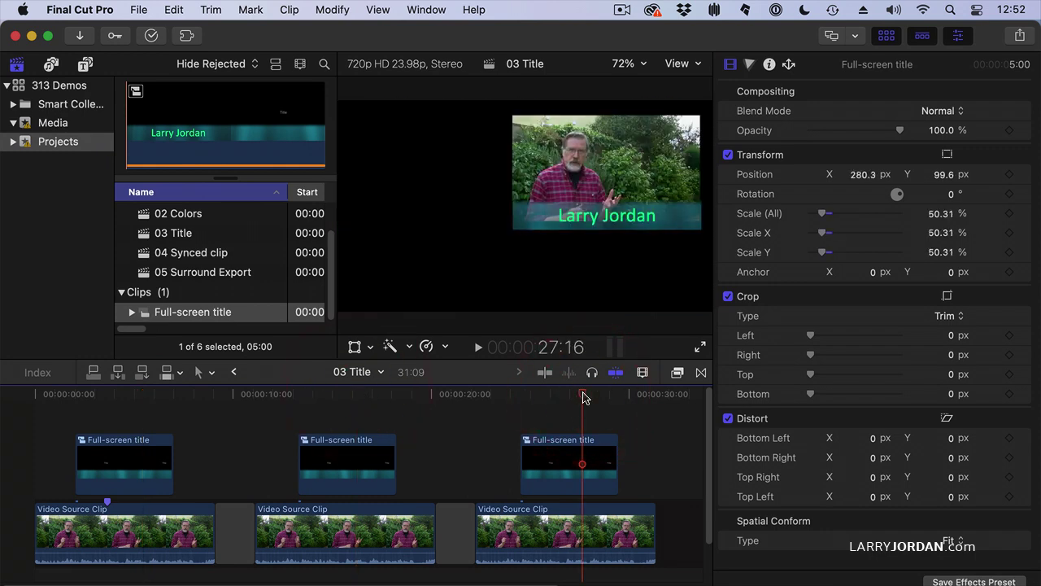